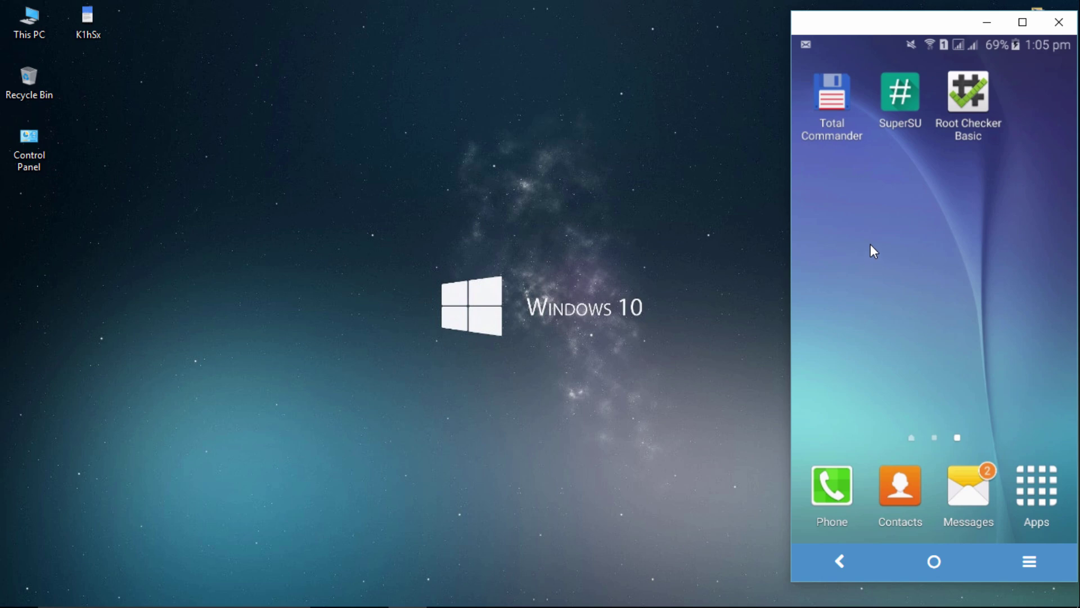
Launch Total Commander, browse from the file system root into /etc, and long-press the hosts file.
left_click(824, 97)
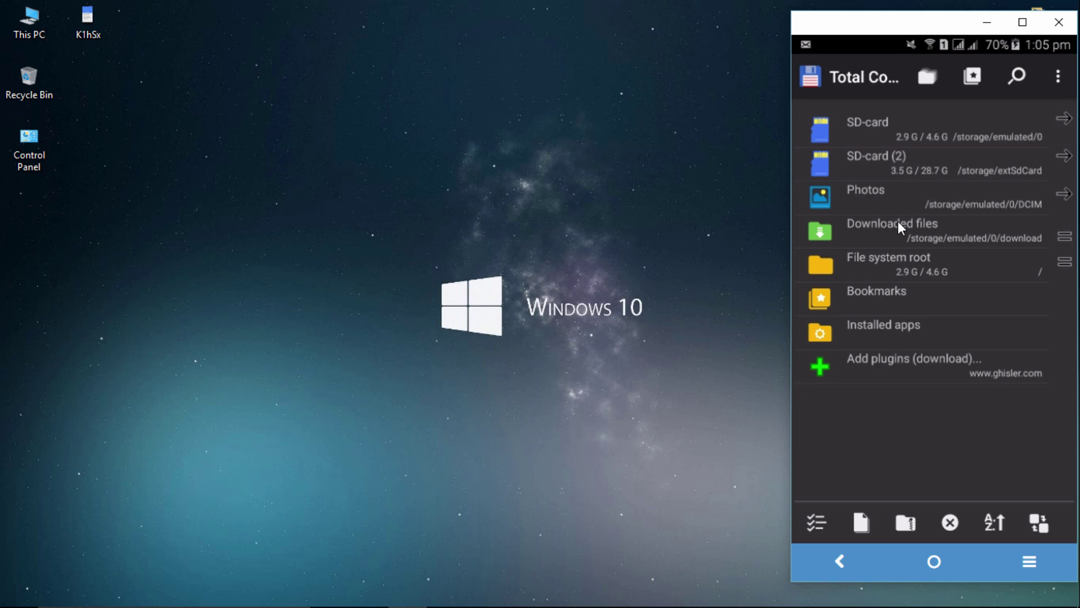
left_click(897, 266)
scroll(908, 226, "down", 2)
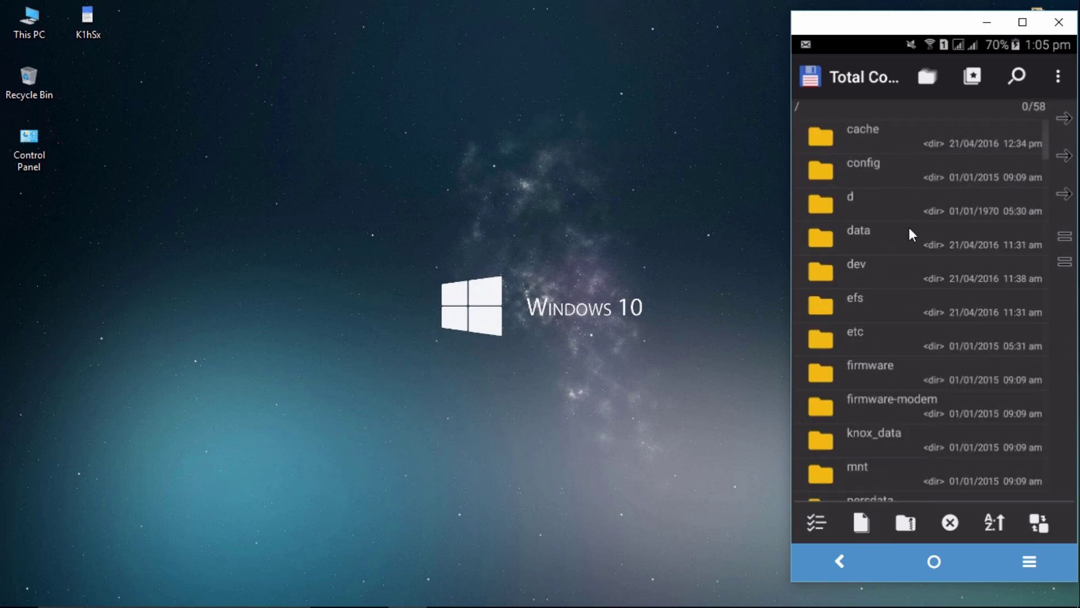
left_click(880, 339)
scroll(898, 291, "down", 10)
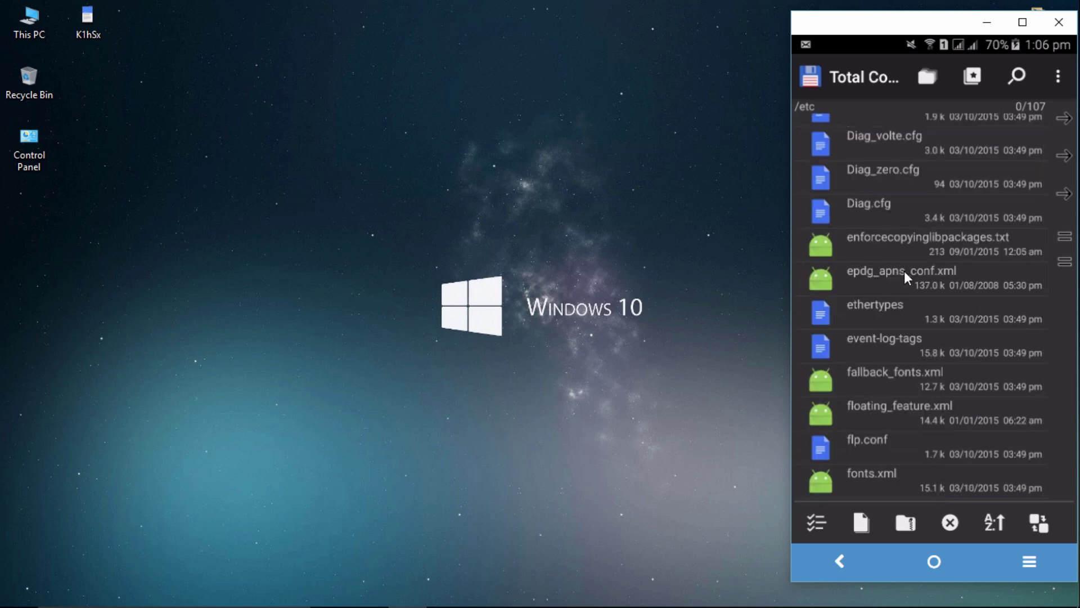
scroll(904, 270, "down", 8)
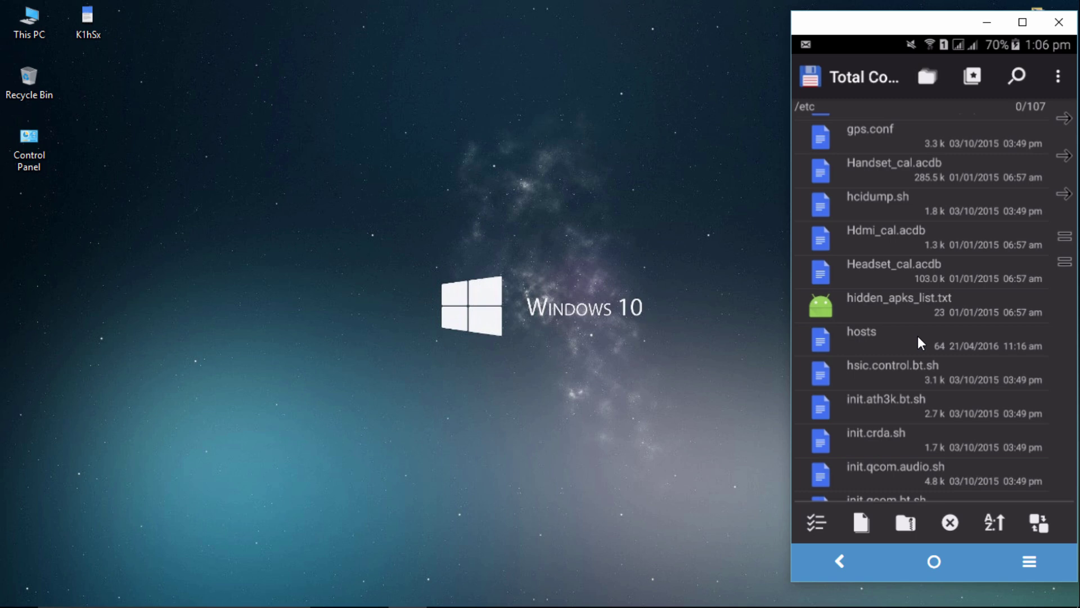
left_click(910, 340)
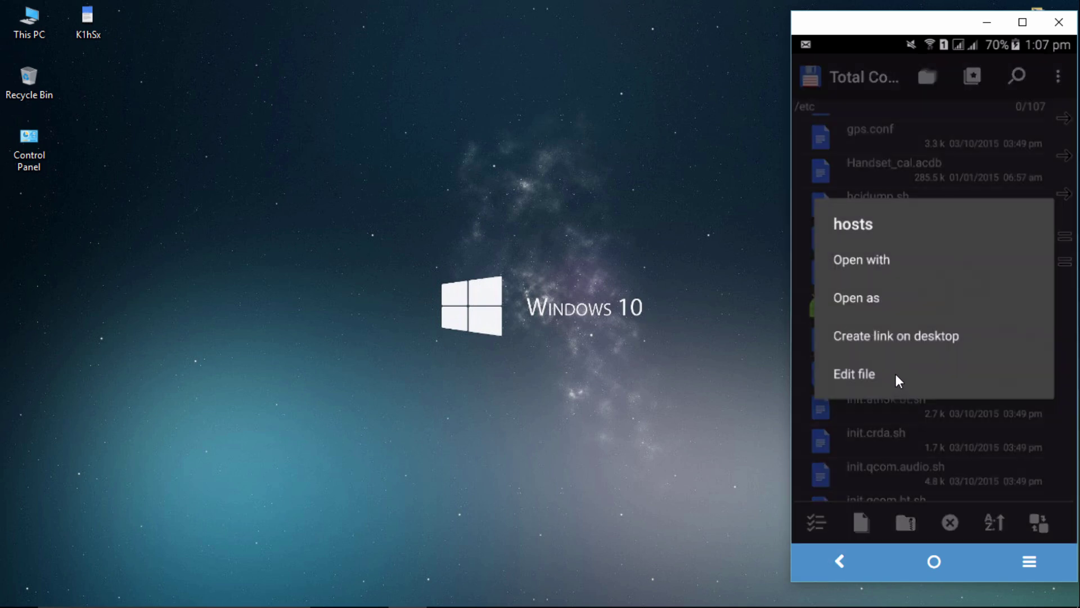
Edit hosts to prefix the android.clients.google.com line with #, then hide the keyboard.
left_click(895, 374)
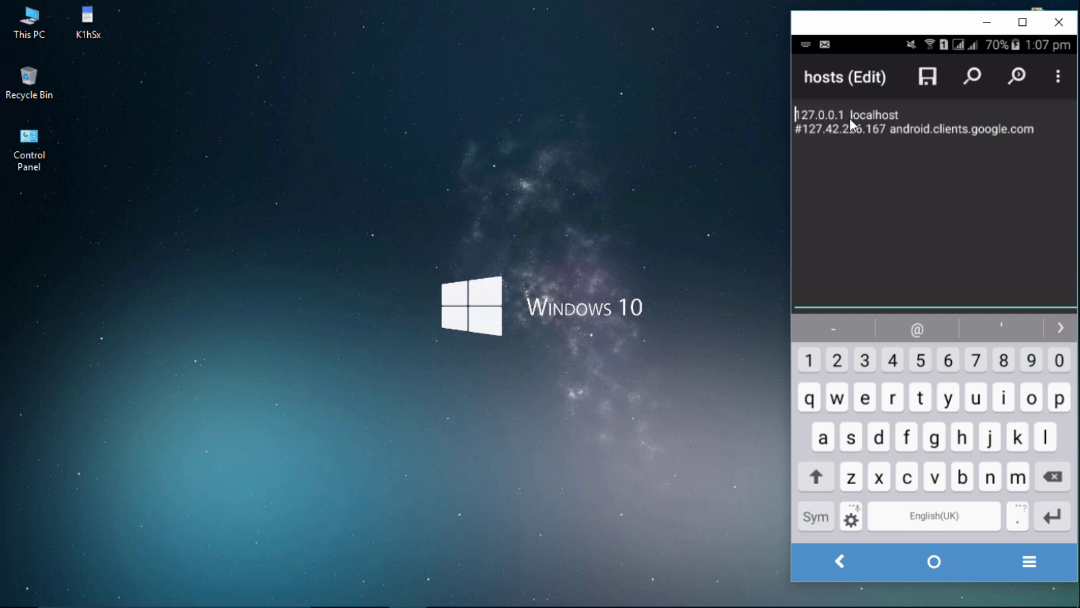
key("Escape")
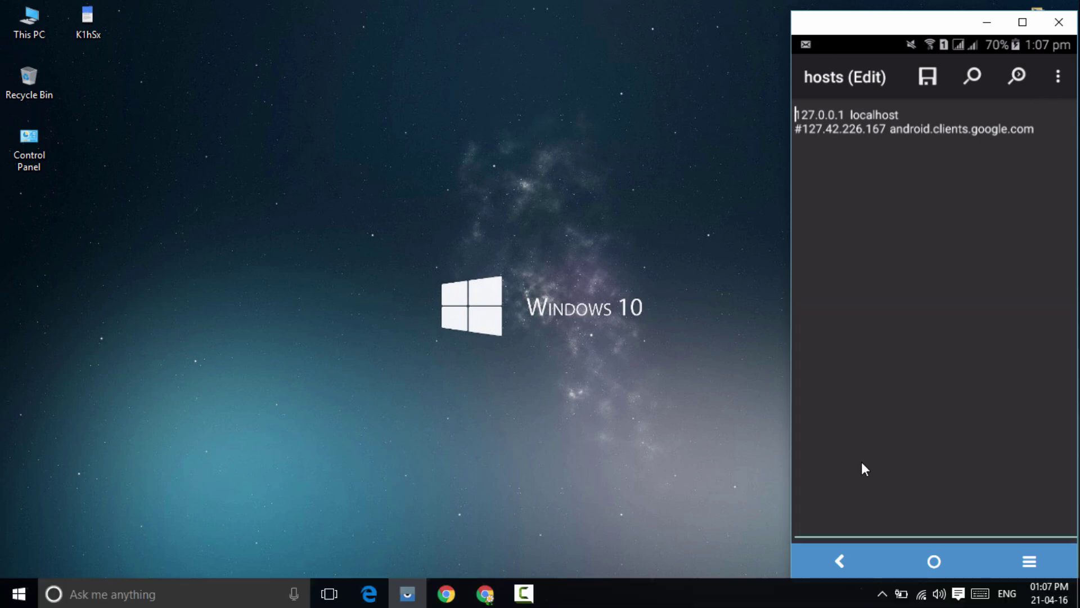
Exit the hosts editor back to /etc, then go to the Android home screen.
key("Escape")
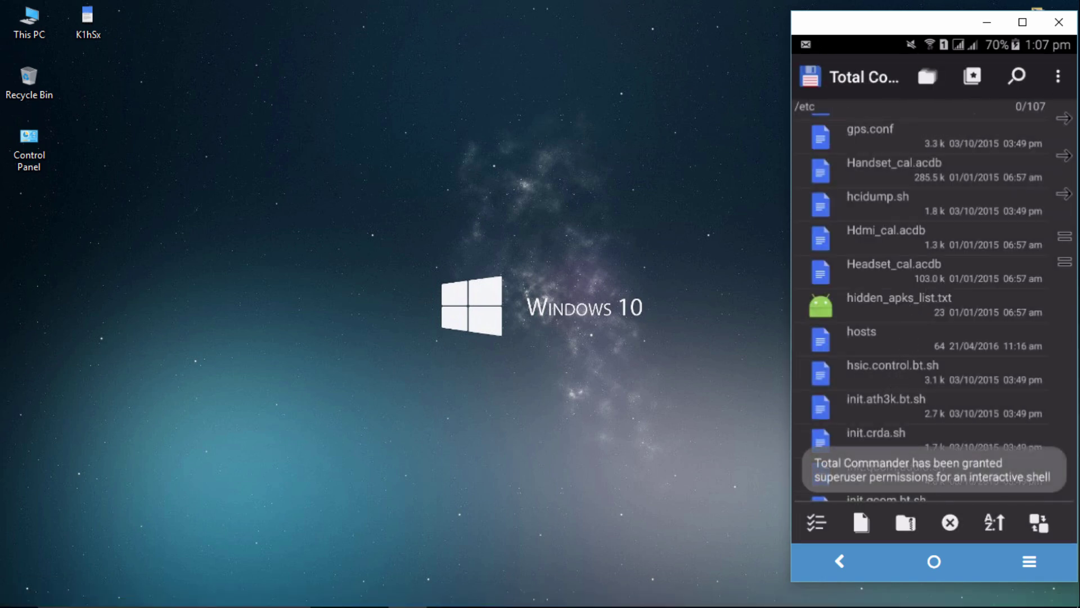
left_click(934, 563)
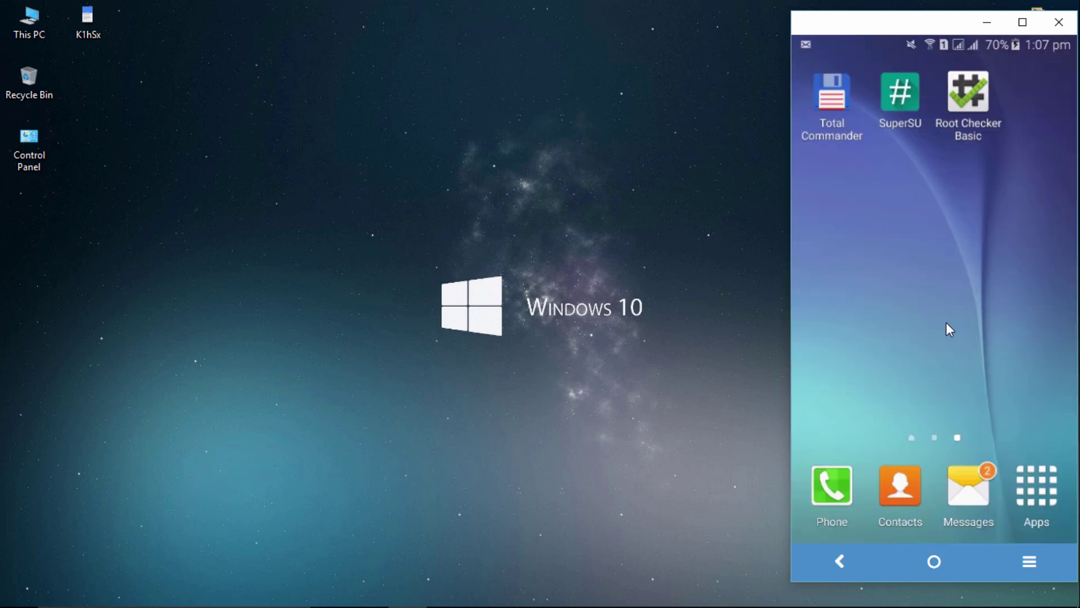